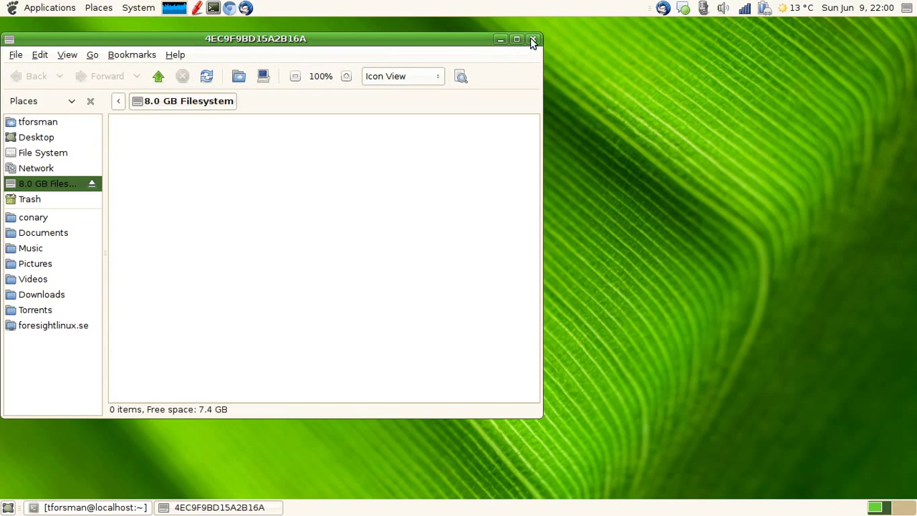
Close the Nautilus window showing the empty 8.0 GB Filesystem
click(533, 39)
Launch Disk Utility from Applications > System Tools
click(68, 11)
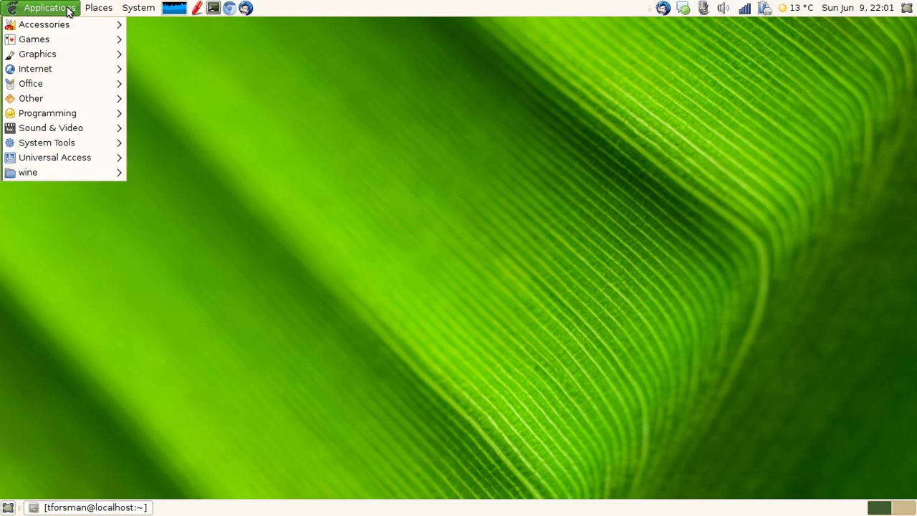
mouse_move(55, 145)
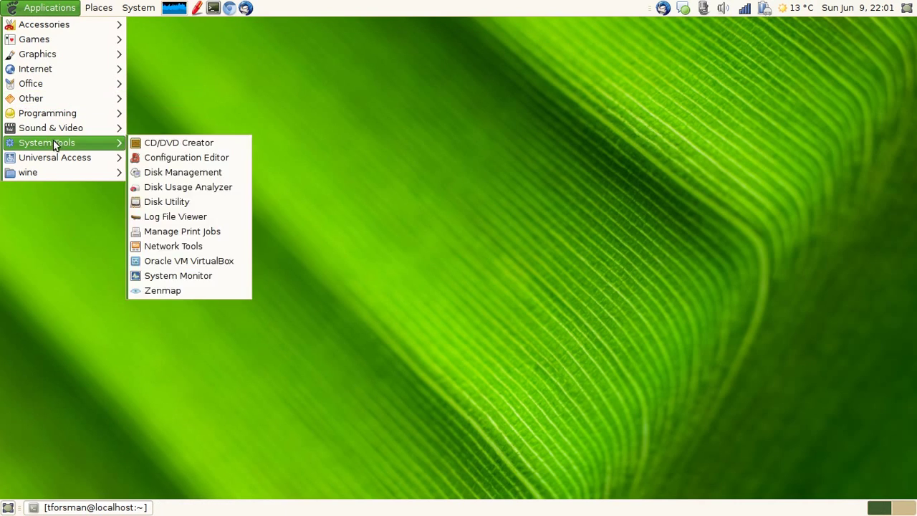
click(157, 203)
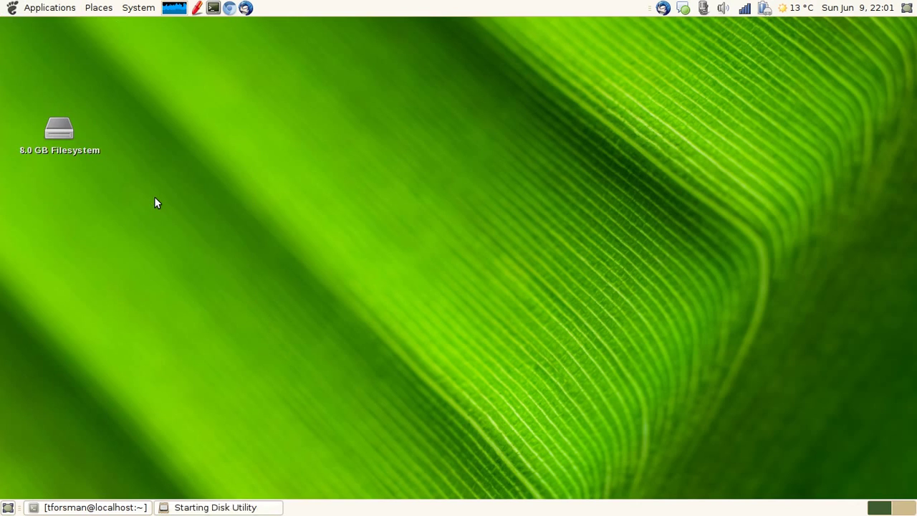
Unmount the Kingston DataTraveler's NTFS volume and format the drive with Master Boot Record
click(306, 168)
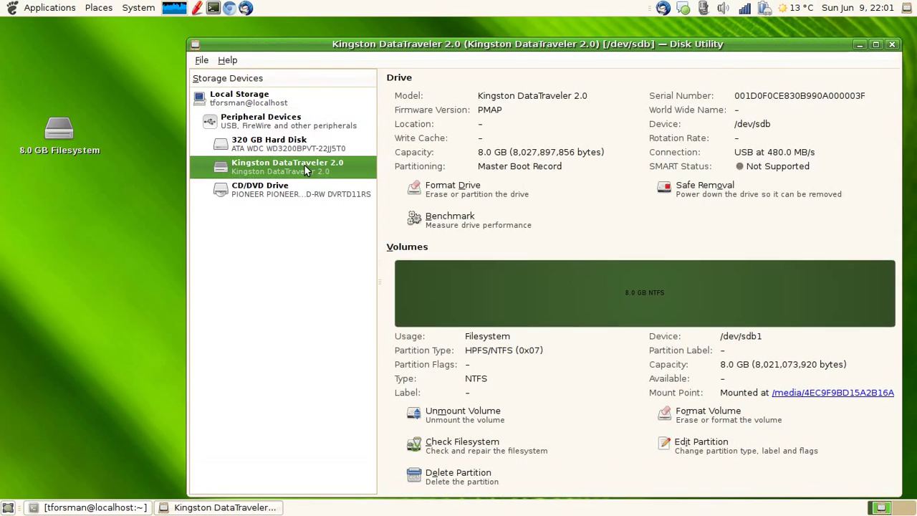
click(467, 416)
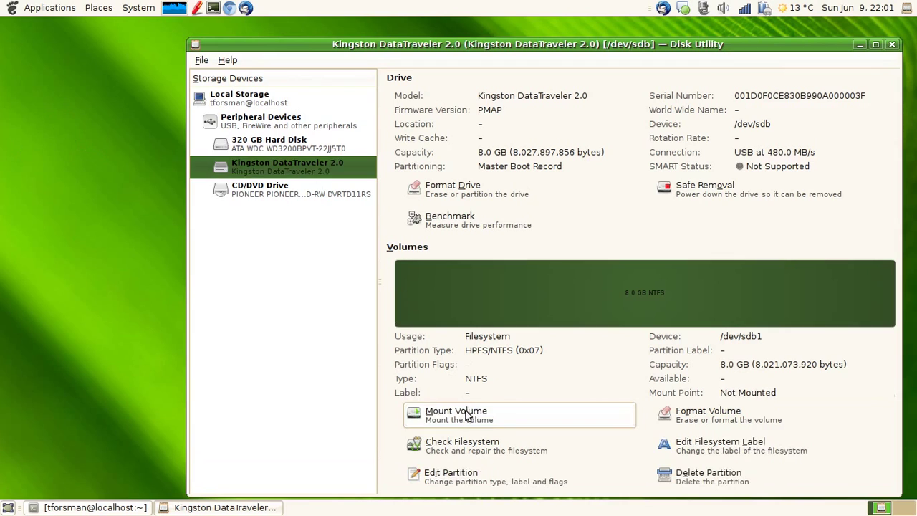
click(458, 193)
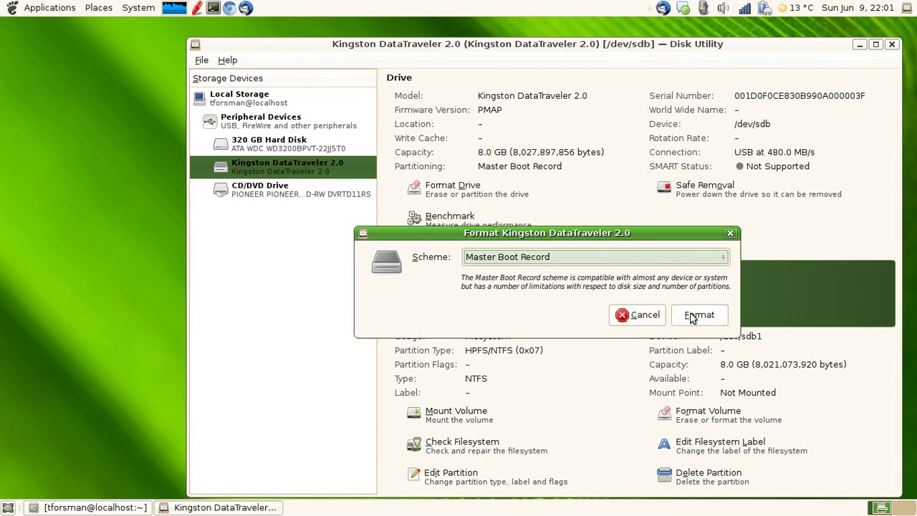
click(693, 316)
click(693, 314)
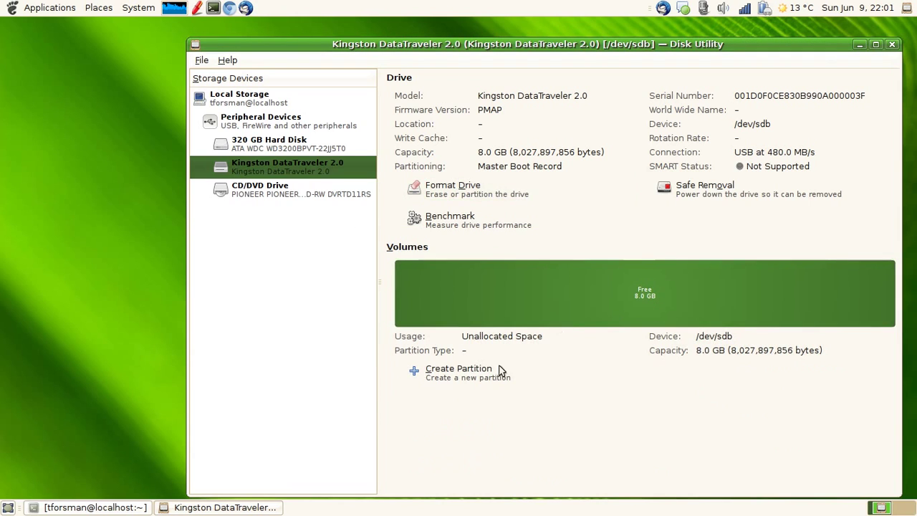
Create an NTFS partition with an empty name in the free space
click(445, 379)
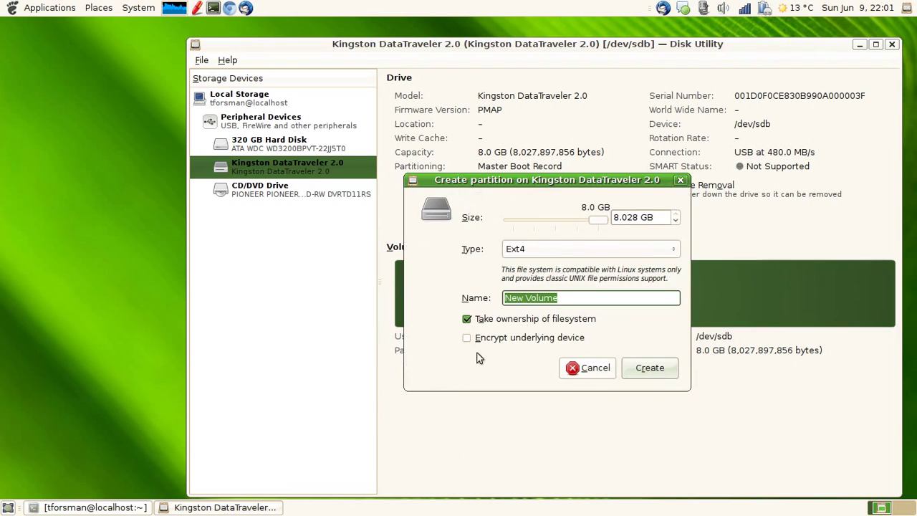
click(540, 249)
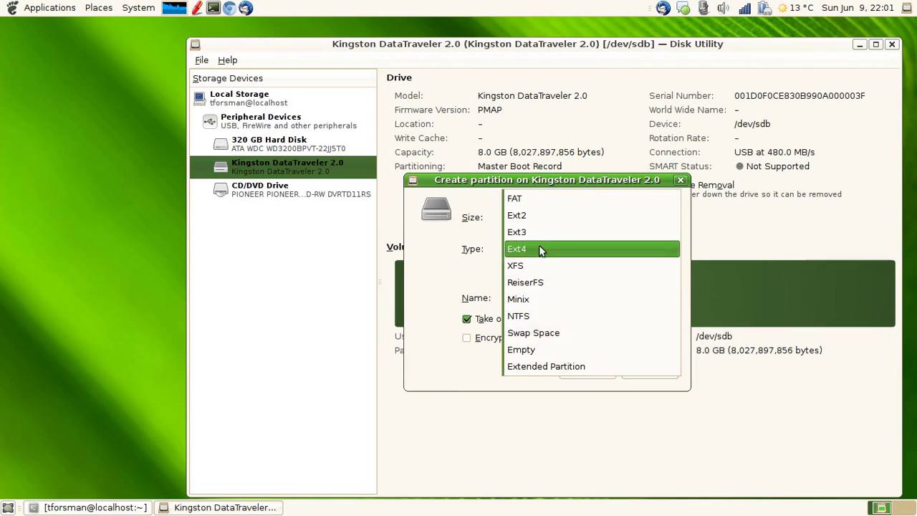
click(536, 317)
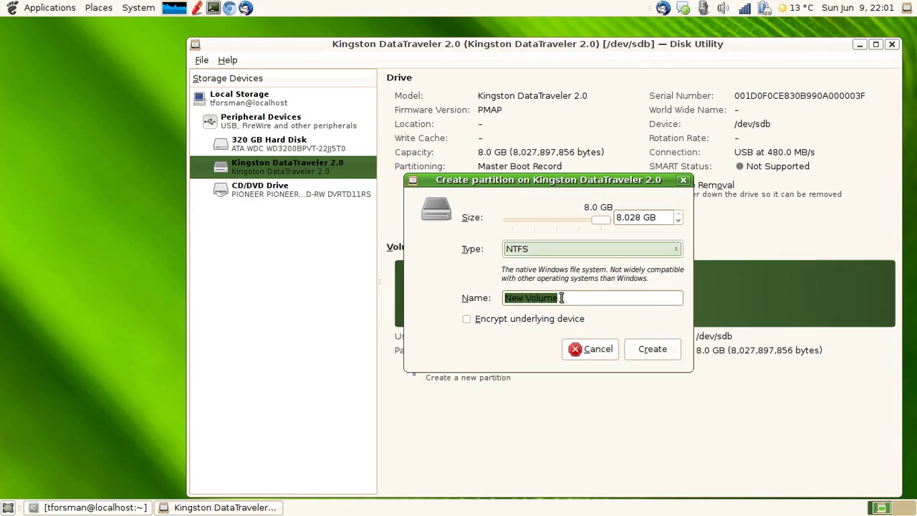
key(BackSpace)
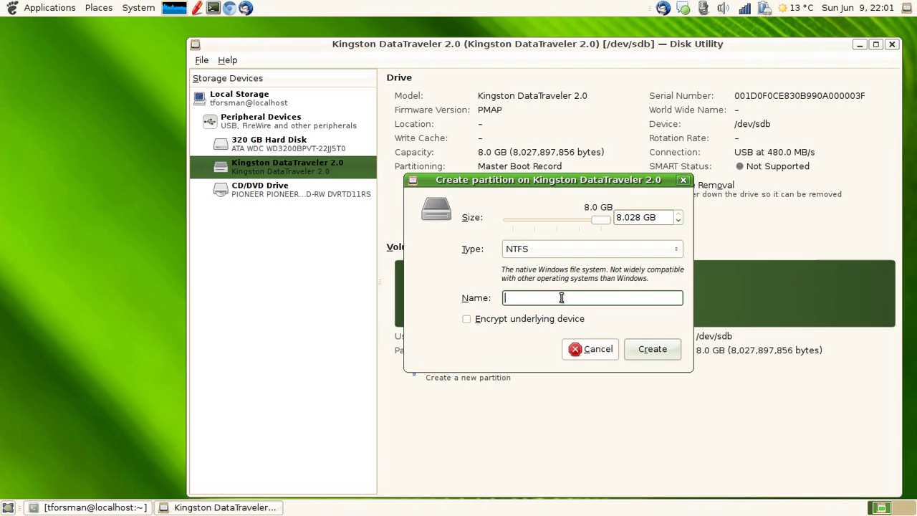
click(647, 348)
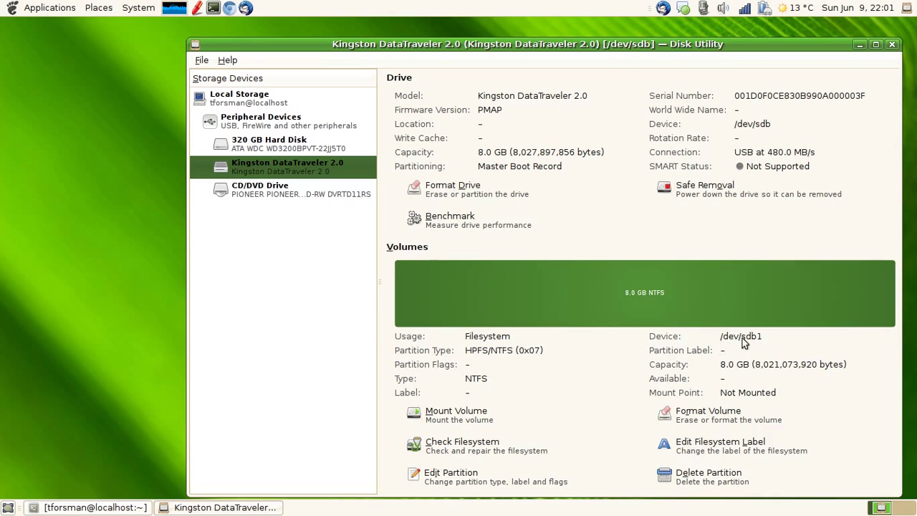
Mount the new NTFS volume, close Disk Utility and start Chromium
click(446, 418)
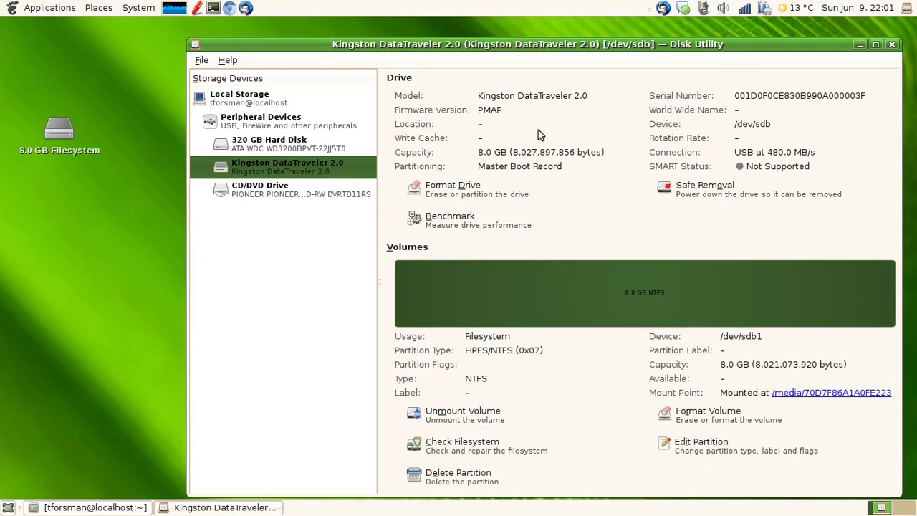
click(893, 45)
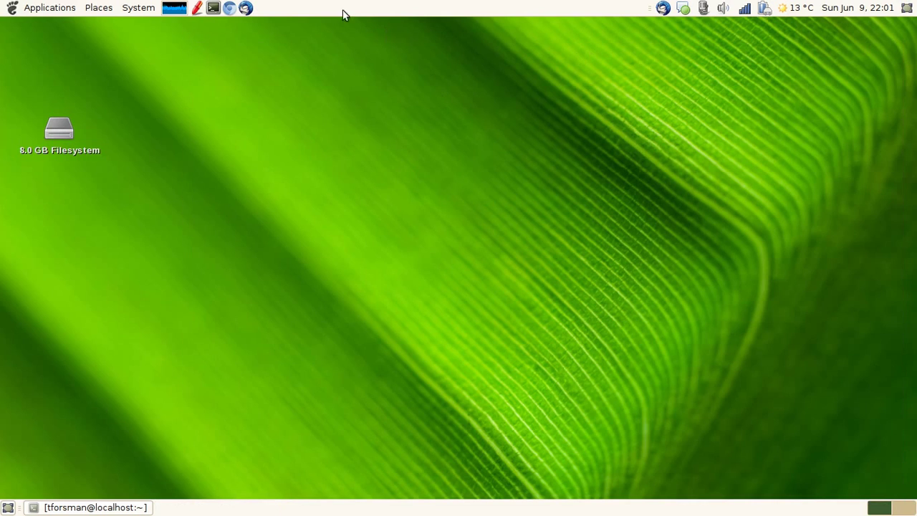
click(230, 9)
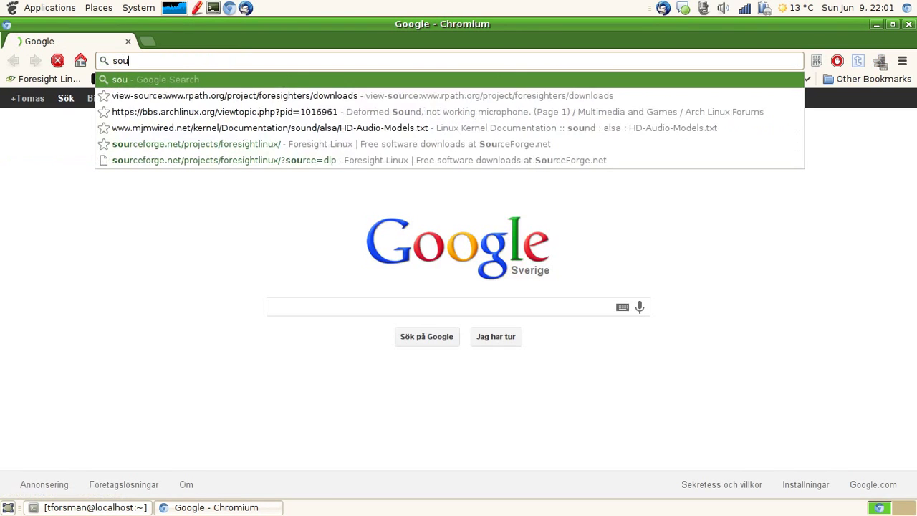
Go to the Foresight Linux SourceForge files list and open the fl@2-devel 2.5.3+2013.05.15 build
text(rce)
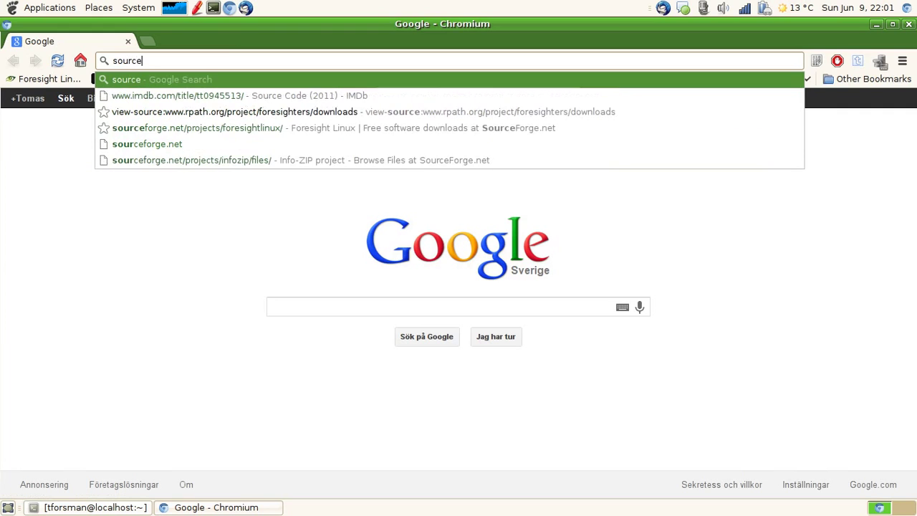
key(Down)
key(Down)
key(Down)
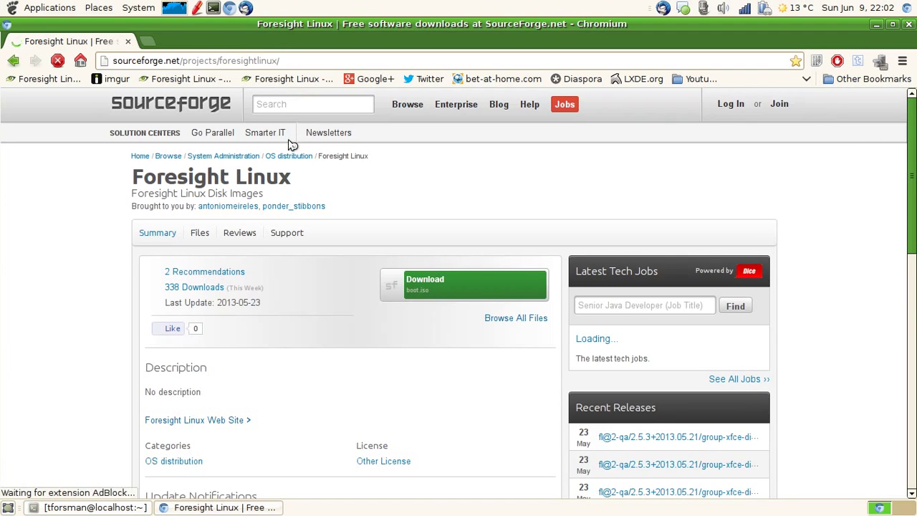
click(496, 320)
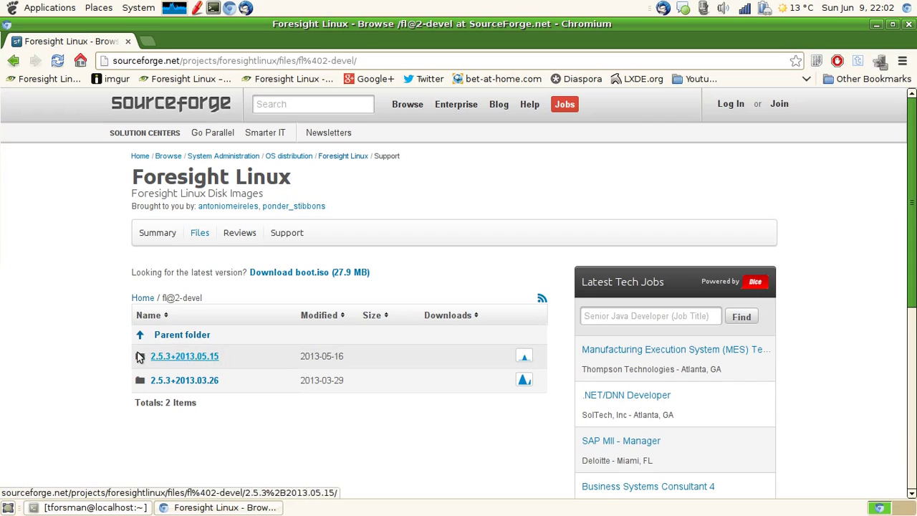
click(182, 356)
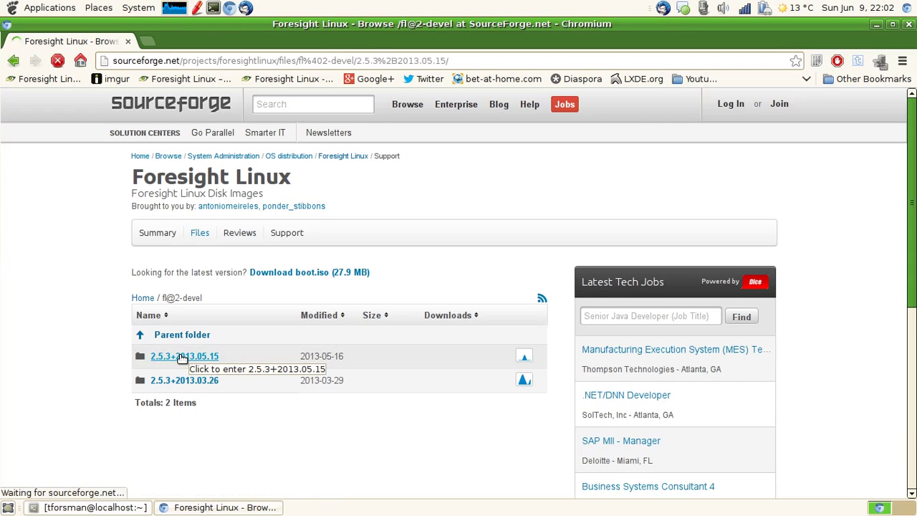
Open the group-gnome-dist.x86_64 folder listing the 2.4 GB x86_64 DVD ISO
scroll(109, 299, down, 4)
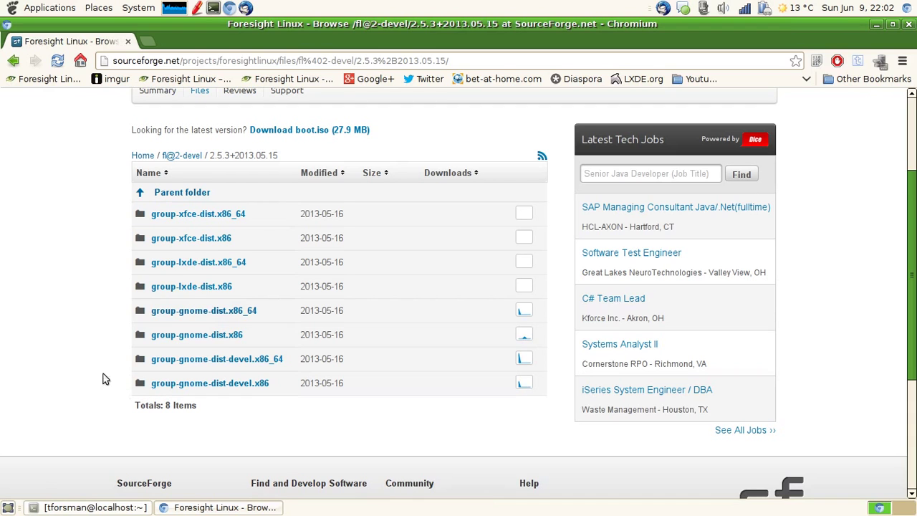
click(233, 312)
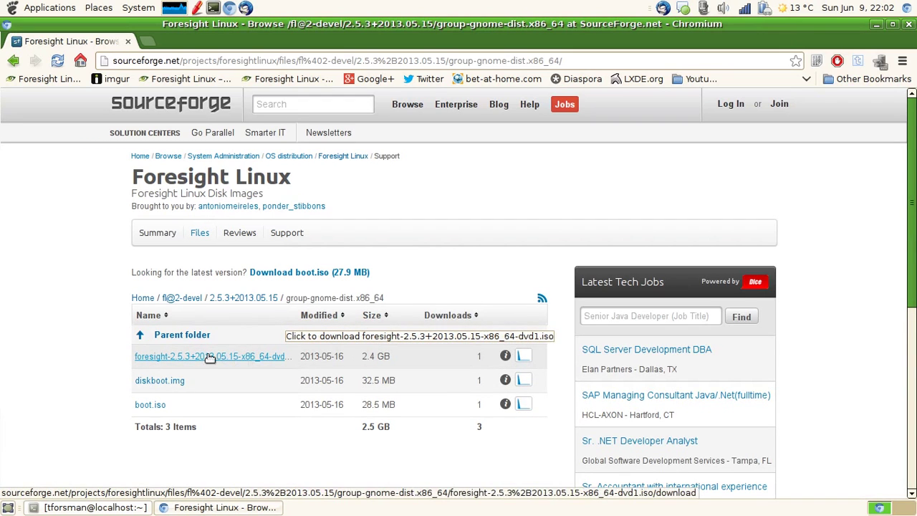
Open a new terminal window and close Chromium
click(78, 511)
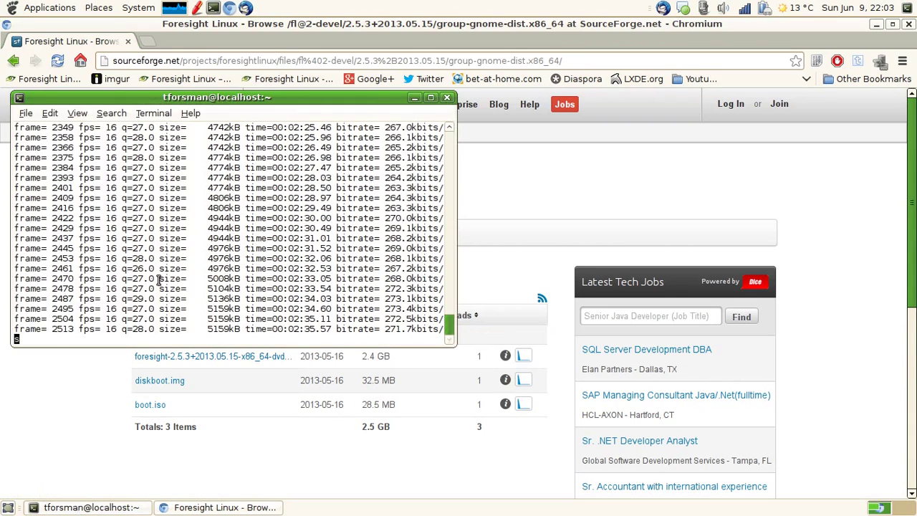
click(89, 507)
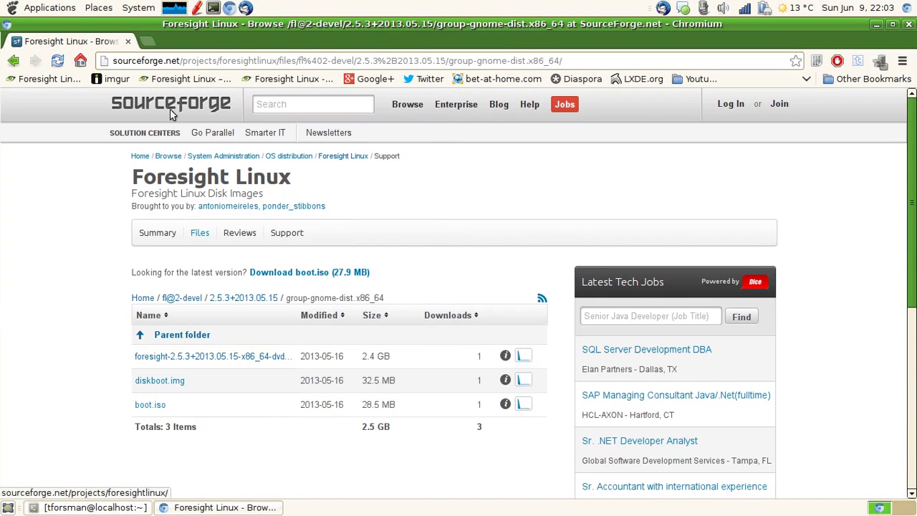
click(213, 8)
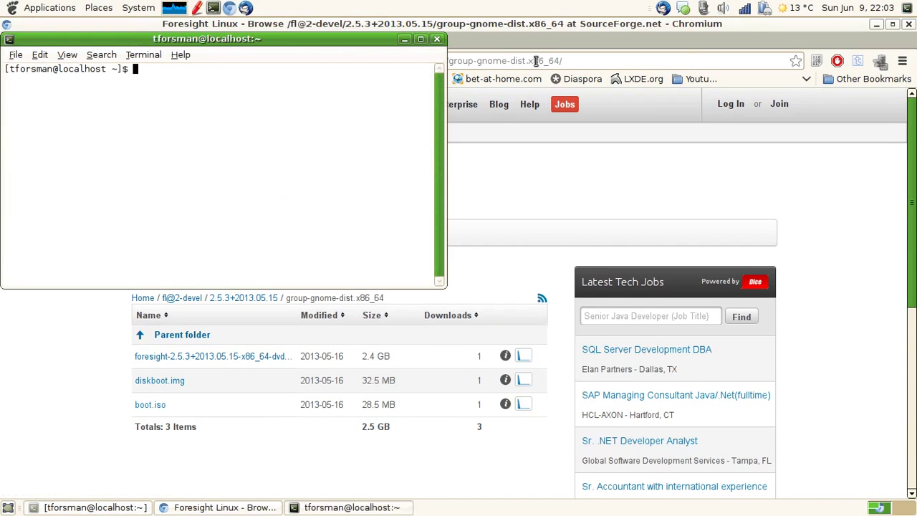
click(910, 24)
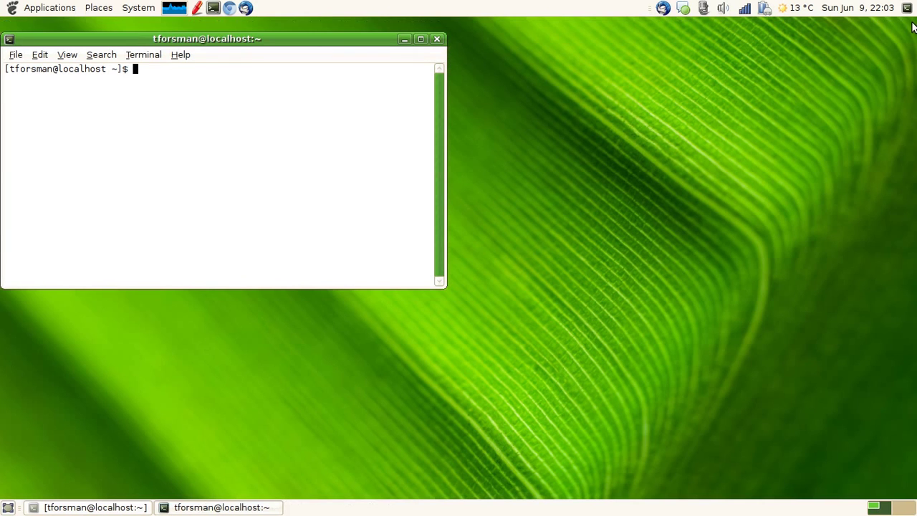
Run 'conary q blastbits' to confirm blastbits 0.4-1-1 is installed
text(sudo conary install bla)
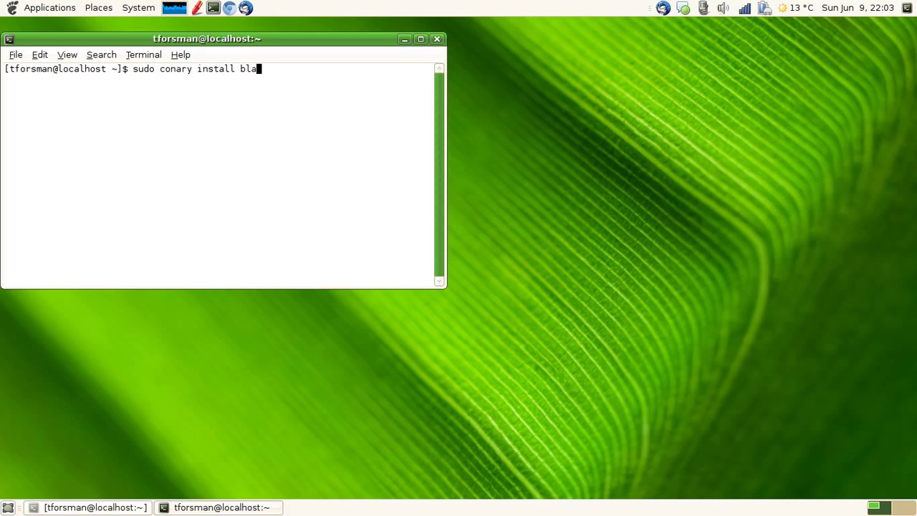
text(stbits)
key(BackSpace)
key(BackSpace)
key(BackSpace)
key(BackSpace)
key(BackSpace)
key(BackSpace)
key(BackSpace)
key(BackSpace)
key(BackSpace)
key(BackSpace)
key(BackSpace)
key(BackSpace)
key(BackSpace)
key(BackSpace)
key(BackSpace)
key(BackSpace)
key(BackSpace)
key(BackSpace)
key(BackSpace)
key(BackSpace)
key(BackSpace)
key(BackSpace)
key(BackSpace)
key(BackSpace)
text(conary q blastbits)
key(Return)
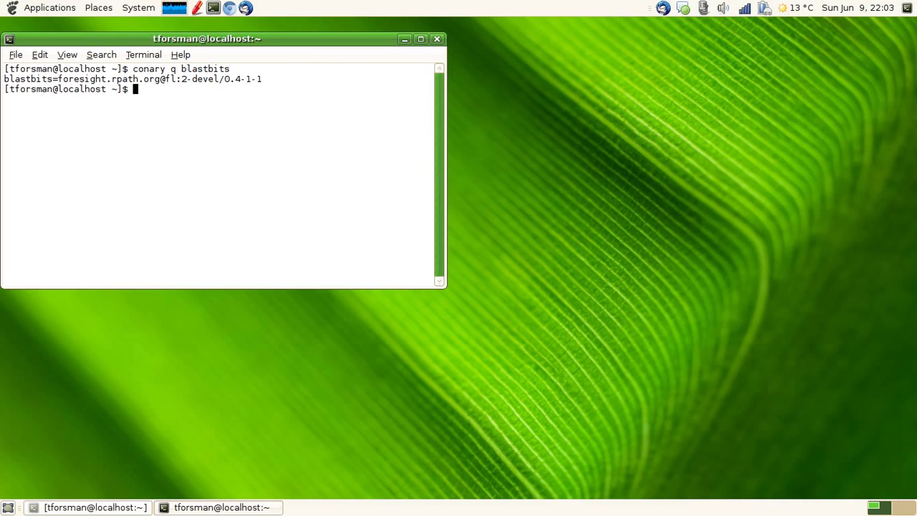
text(cd Downl)
Change into Downloads and run 'df -h', revealing the 7.5G stick as /dev/sdb1
key(Tab)
key(Return)
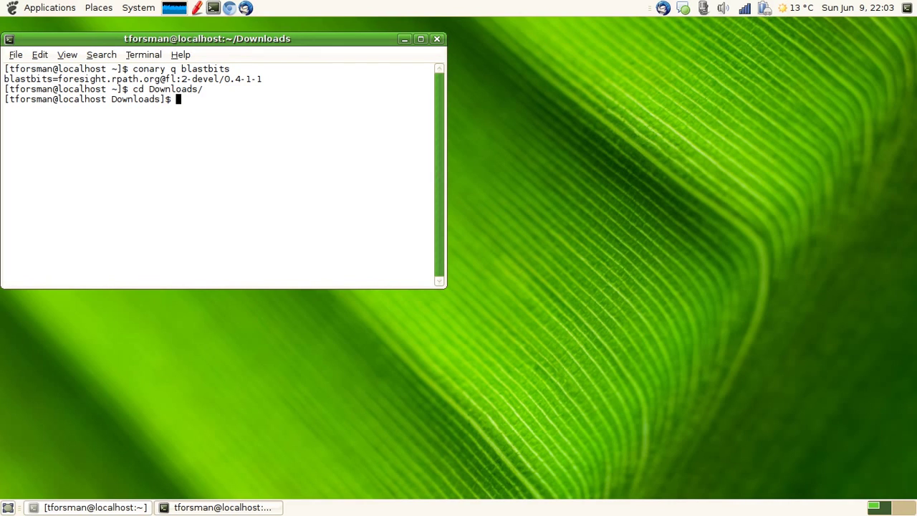
text(df )
text(-)
text(h)
key(Return)
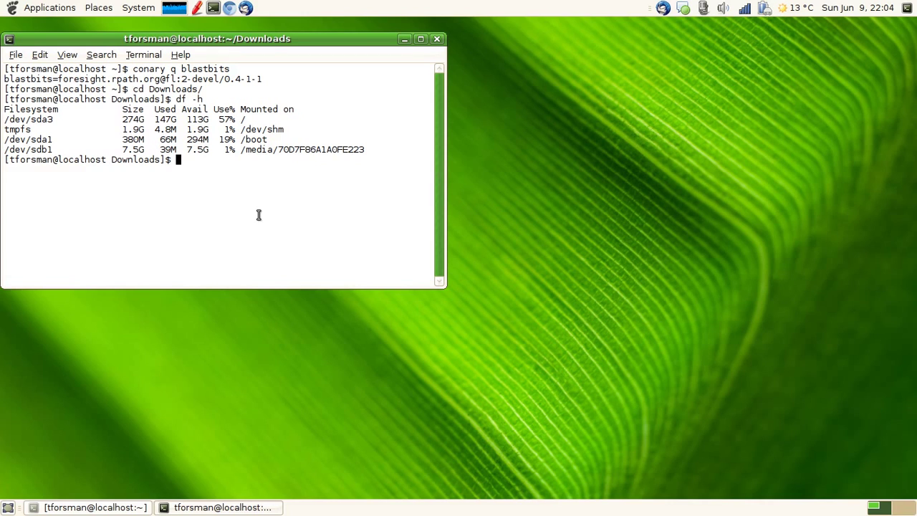
Run 'sudo blastimage' on foresight-2.5.3+2013.05.15-x86_64-dvd1.iso to /dev/sdb, answering 'yes'
text(sudo blastimage foresight-2.5.3)
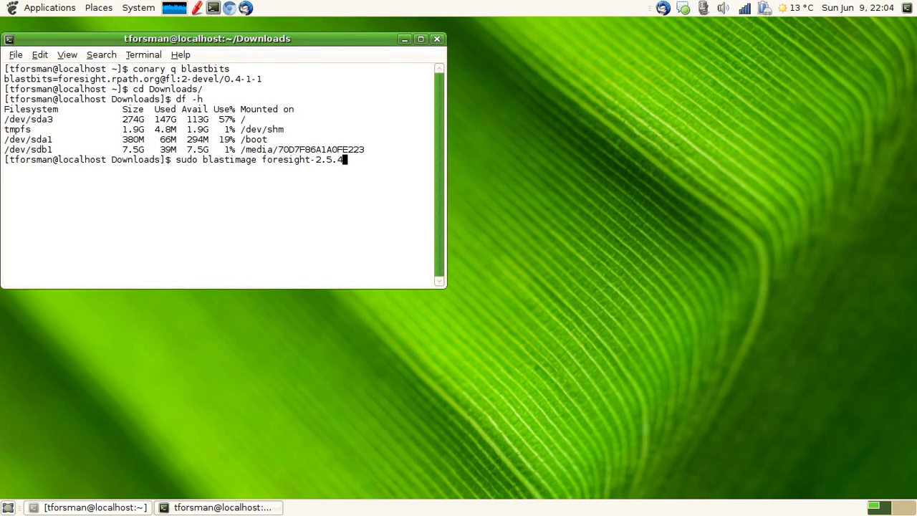
key(Tab)
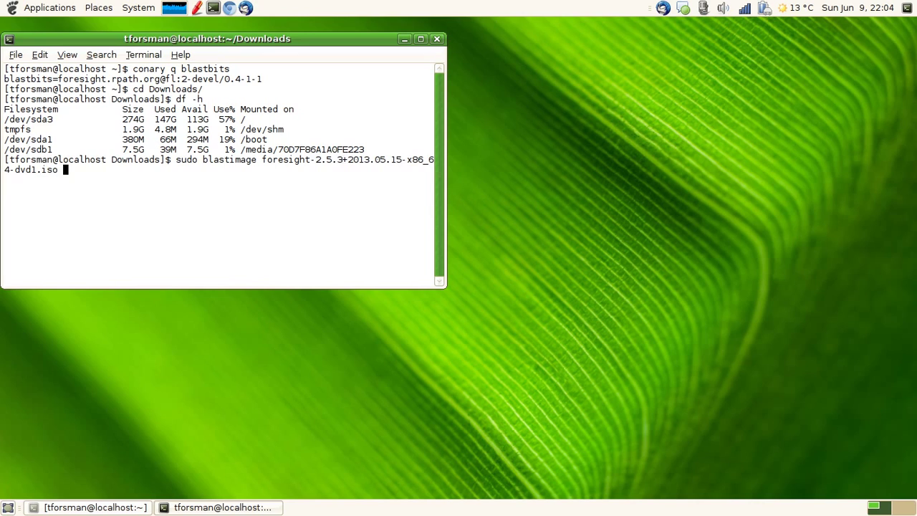
text(/dev/sdb)
key(Return)
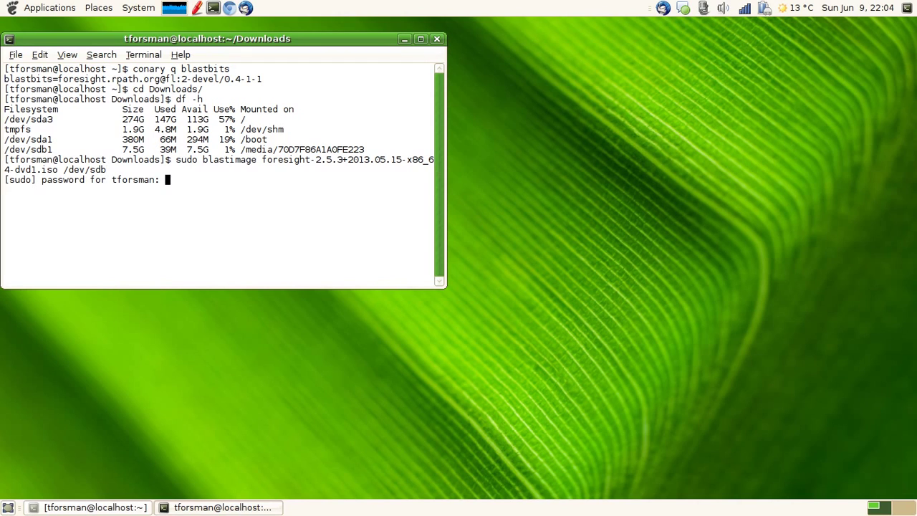
key(Return)
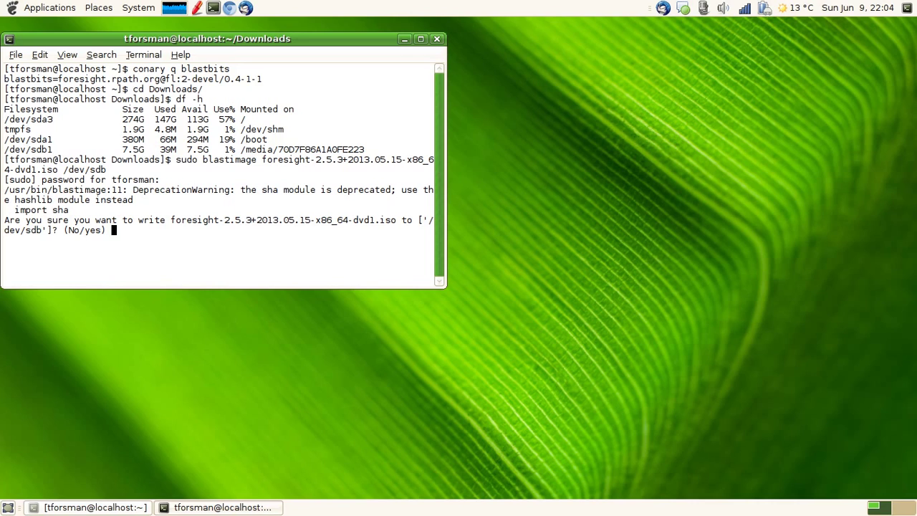
text(yes)
Submit the 'yes' answer approving the overwrite of /dev/sdb
key(Return)
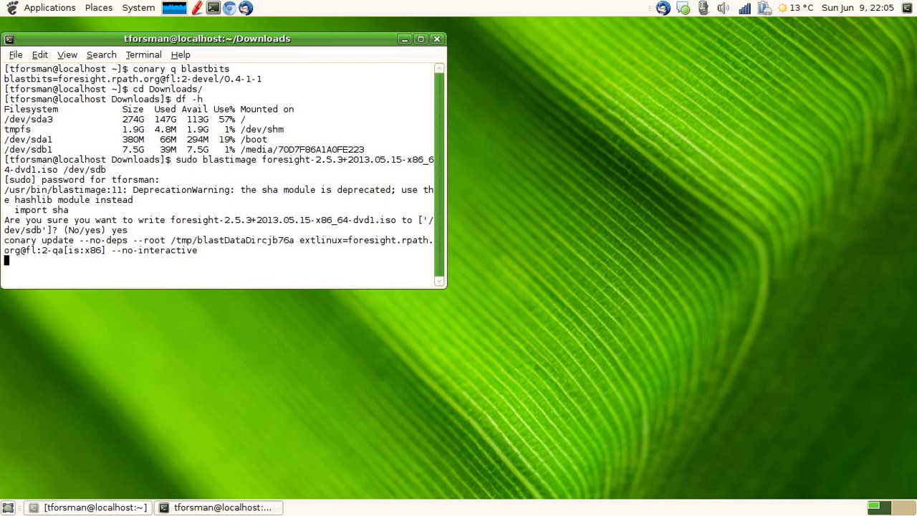